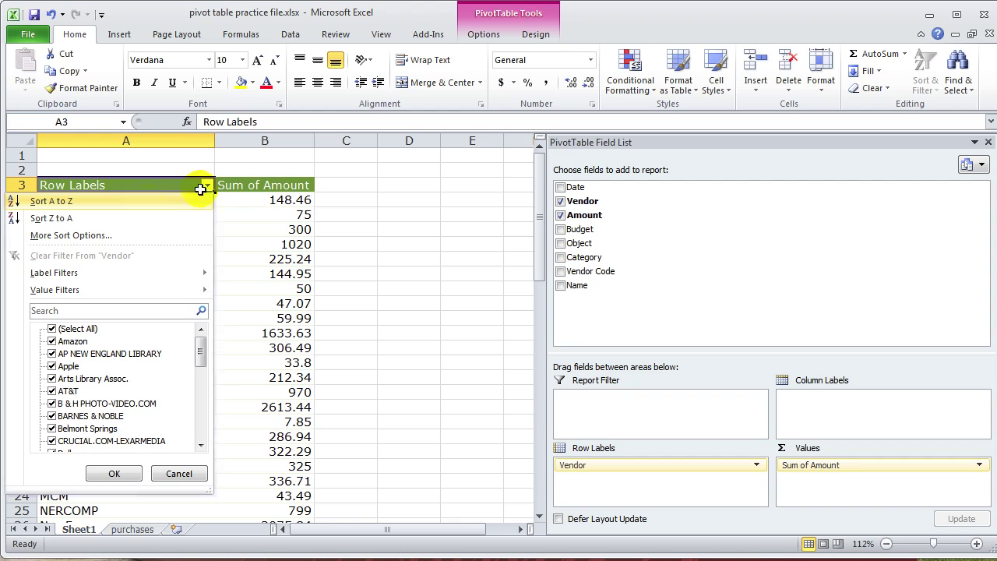
# Sort the pivot table's vendor row labels A to Z, and re-sort them Z to A.
pyautogui.click(150, 204)
pyautogui.click(207, 185)
pyautogui.click(142, 217)
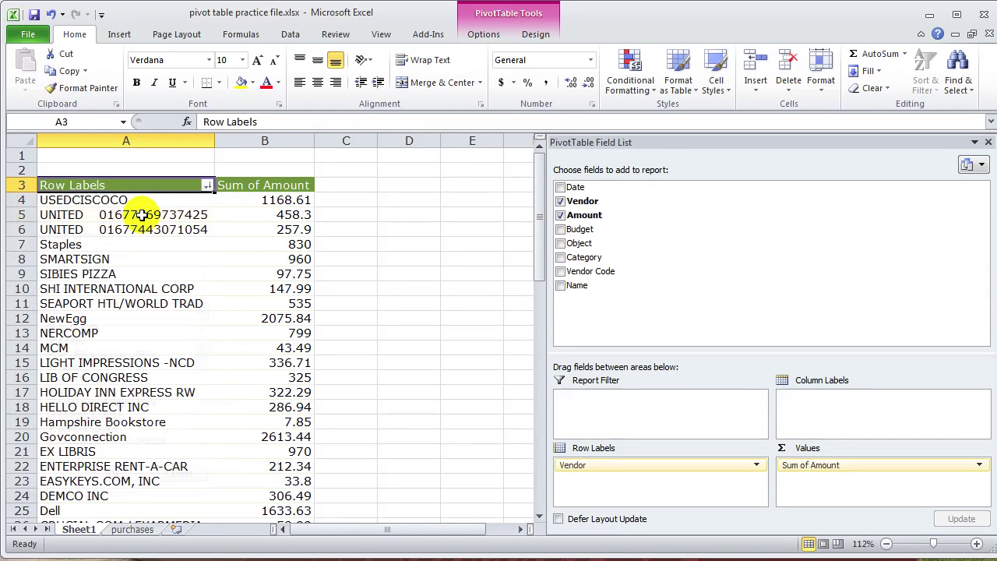
# Filter the pivot table's vendor row labels to show only Staples.
pyautogui.click(207, 185)
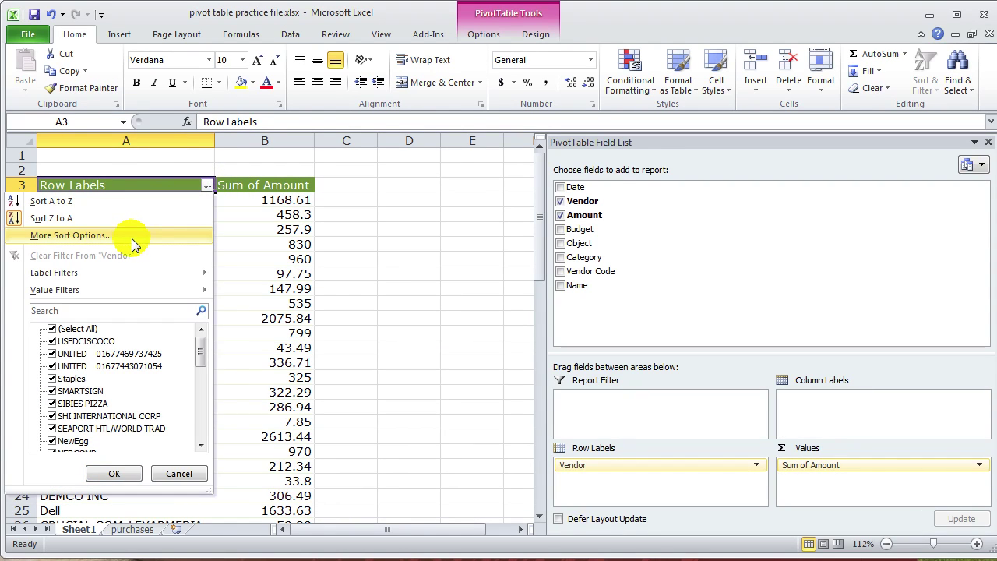
pyautogui.moveTo(169, 290)
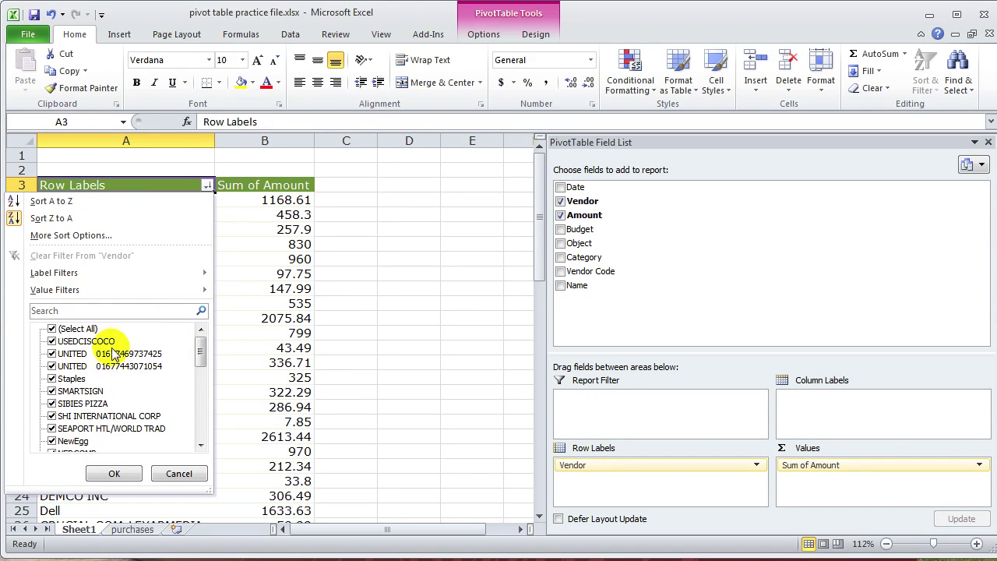
pyautogui.click(51, 329)
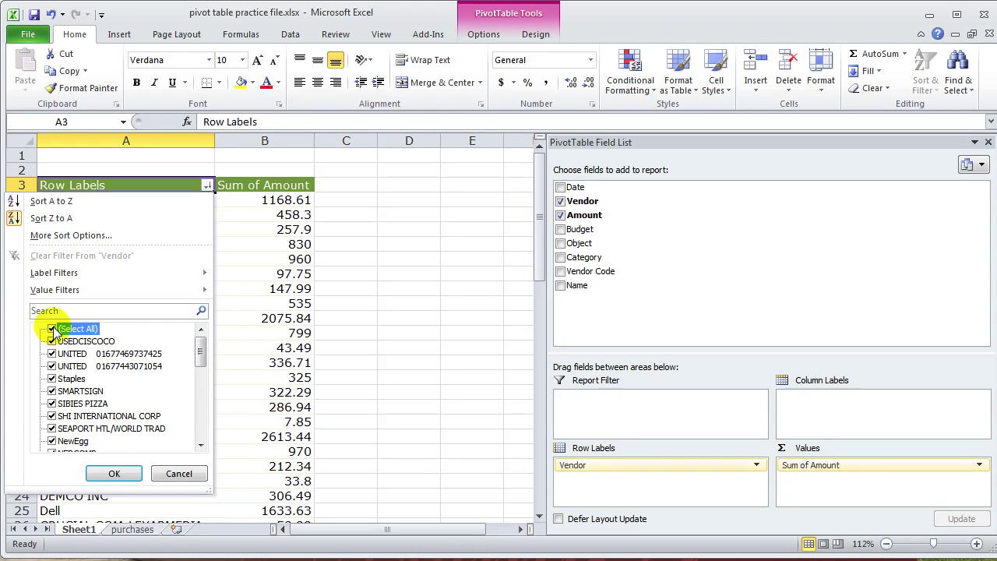
pyautogui.click(53, 380)
pyautogui.click(117, 473)
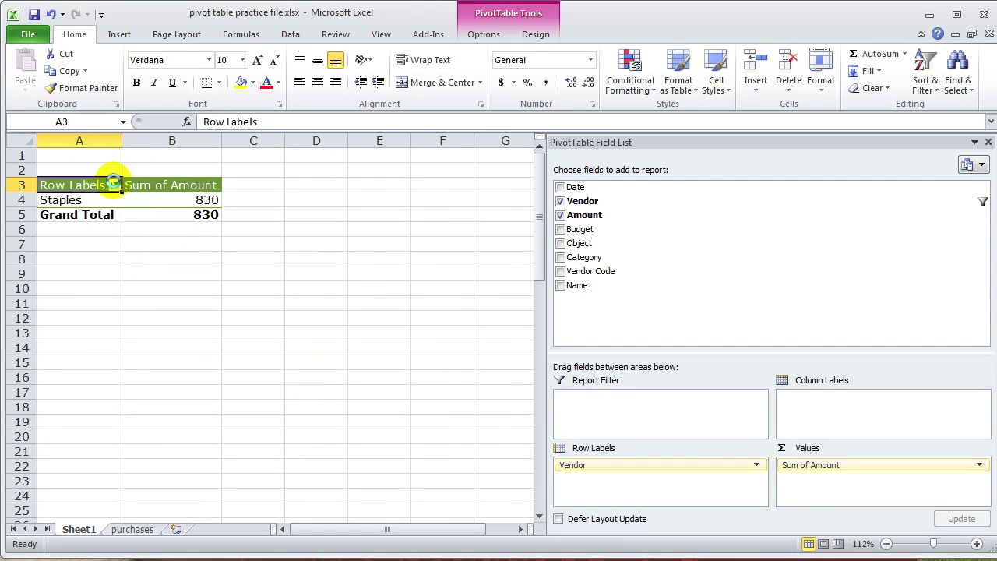
# Add MCM to the vendor filter alongside Staples.
pyautogui.click(113, 184)
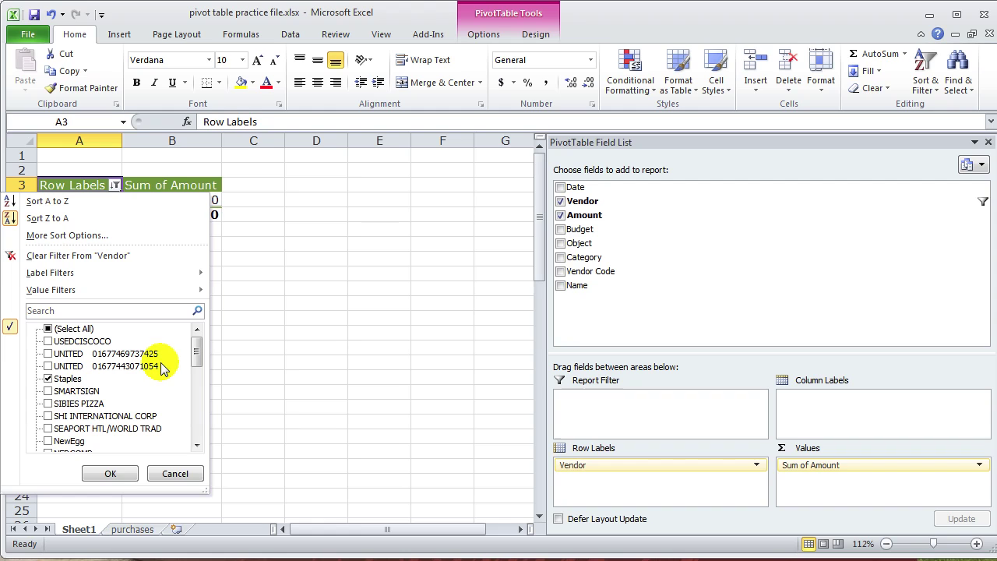
pyautogui.moveTo(195, 343); pyautogui.dragTo(196, 356)
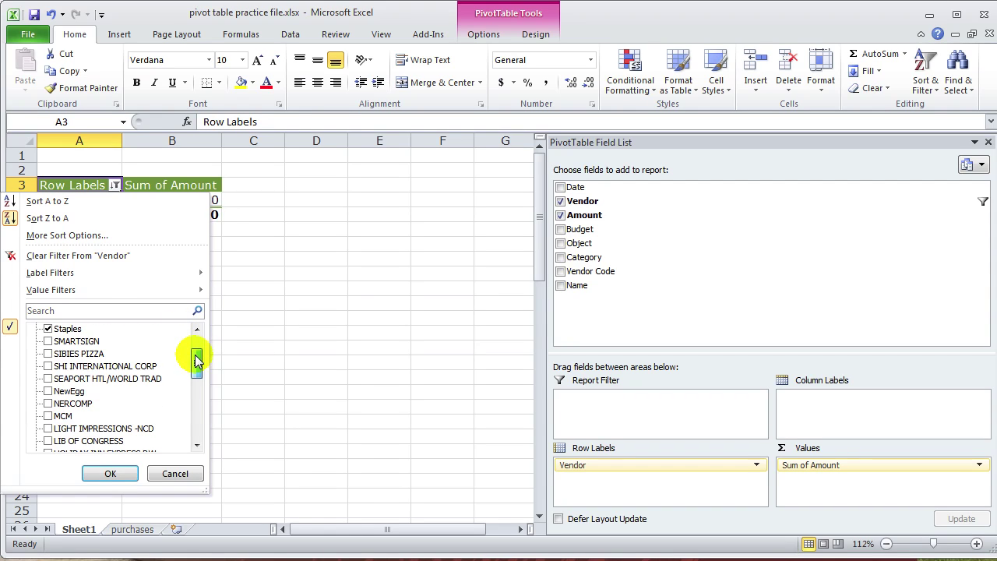
pyautogui.click(47, 417)
pyautogui.click(110, 473)
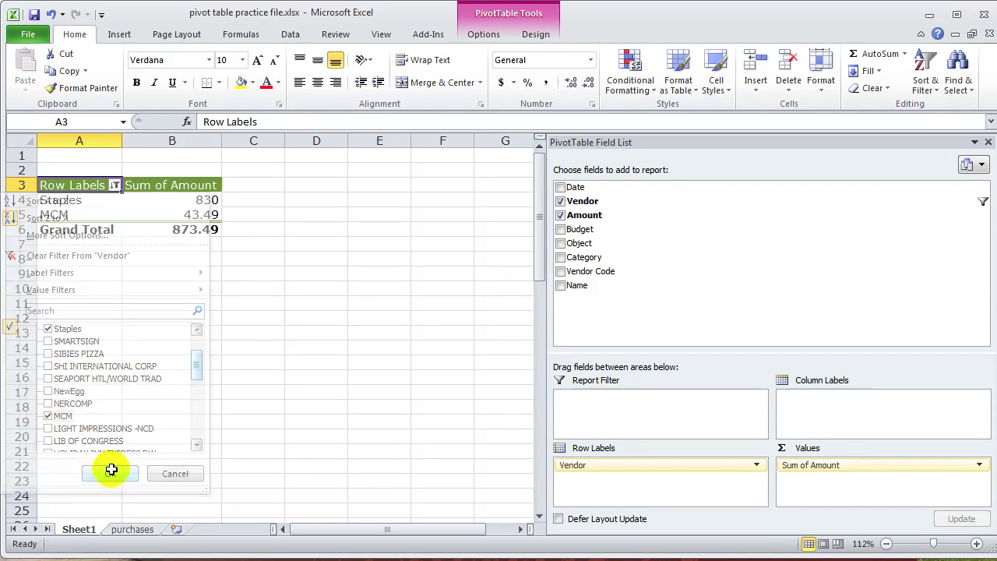
# Reselect all vendors and clear the filter from the Vendor field.
pyautogui.click(115, 185)
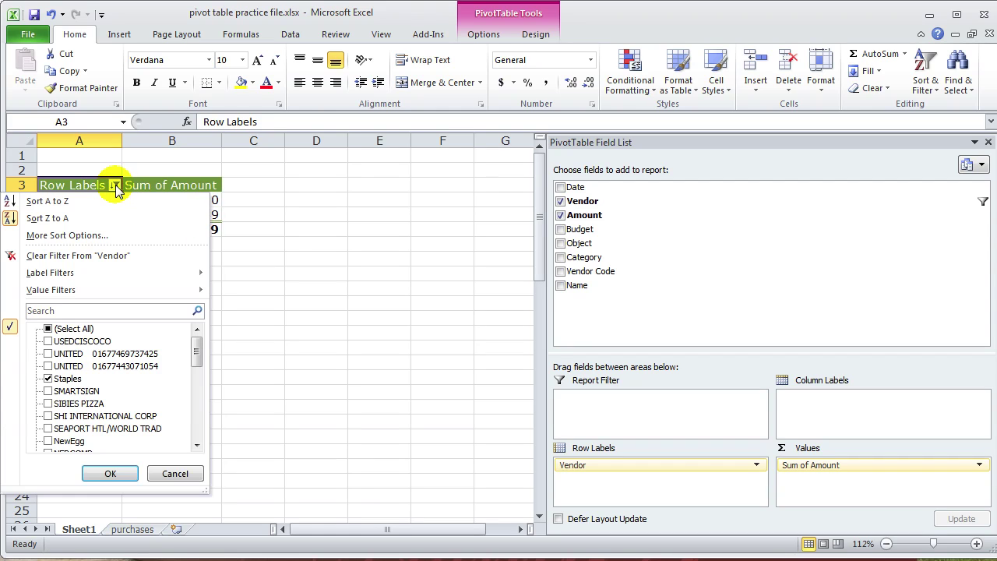
pyautogui.click(49, 330)
pyautogui.moveTo(88, 276)
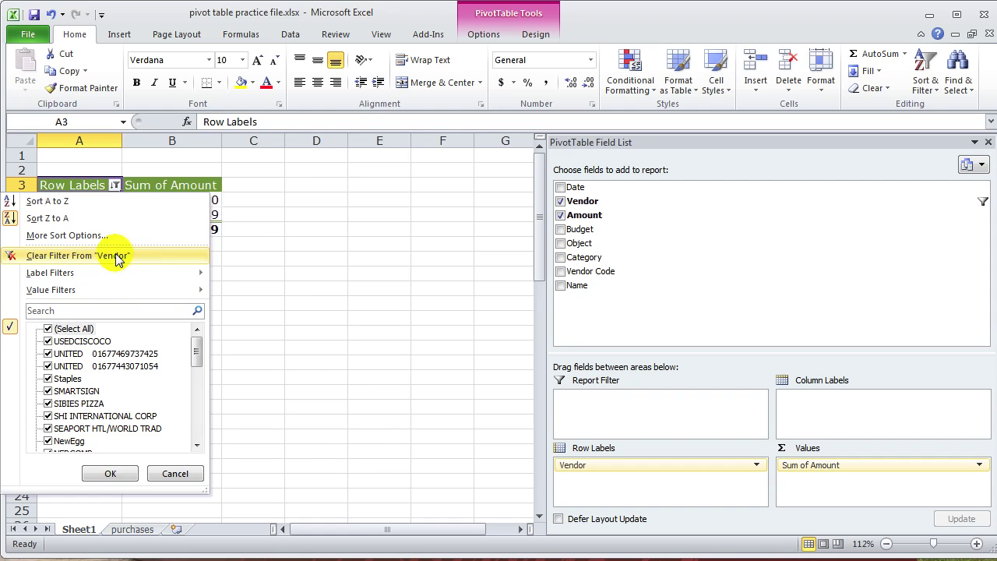
pyautogui.click(150, 253)
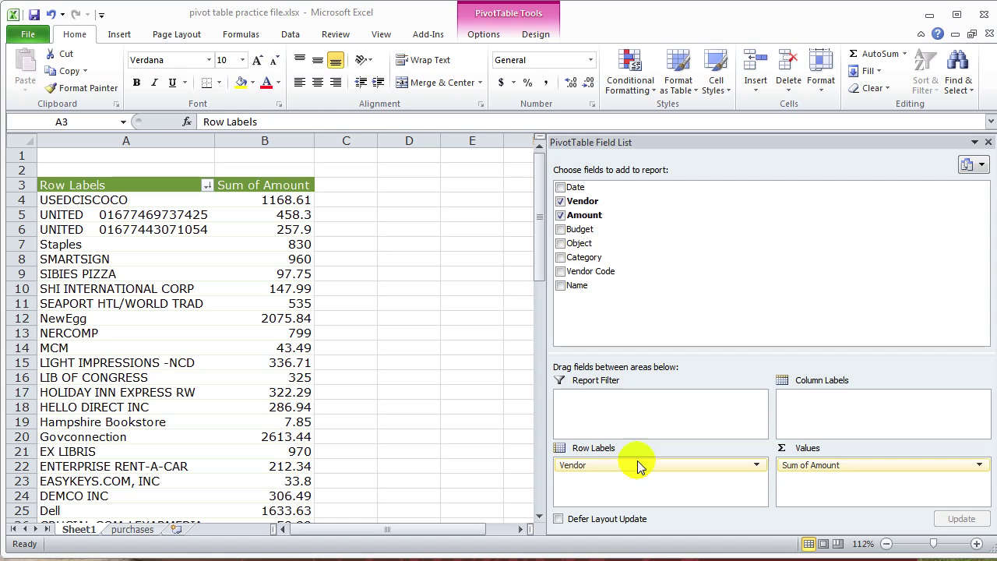
# Remove the Vendor field from the pivot table's row labels and add the Name field in its place.
pyautogui.moveTo(646, 468); pyautogui.dragTo(504, 418)
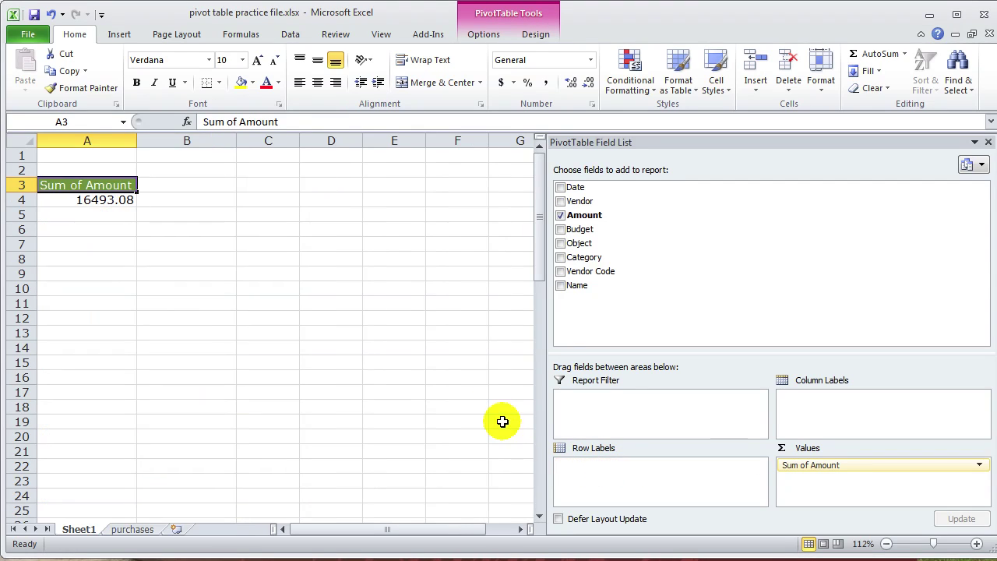
pyautogui.click(561, 286)
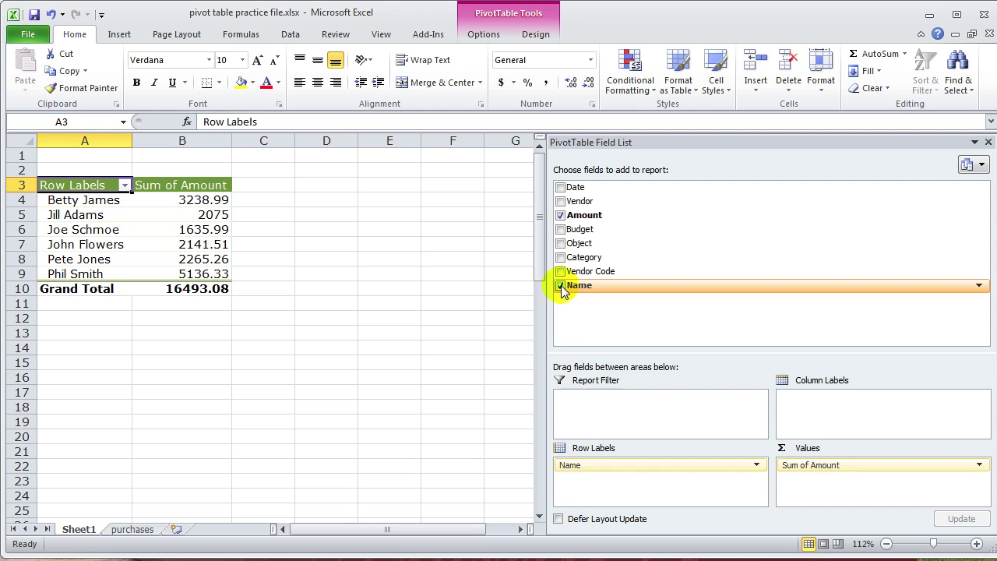
# Examine the Name column in the purchases sheet's source data and return to the pivot table on Sheet1.
pyautogui.click(131, 530)
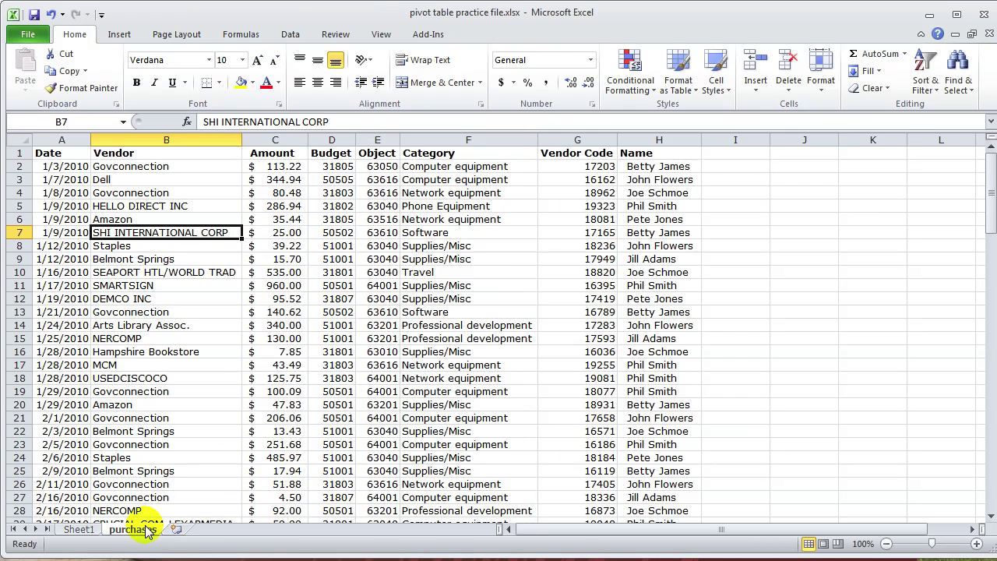
pyautogui.click(661, 141)
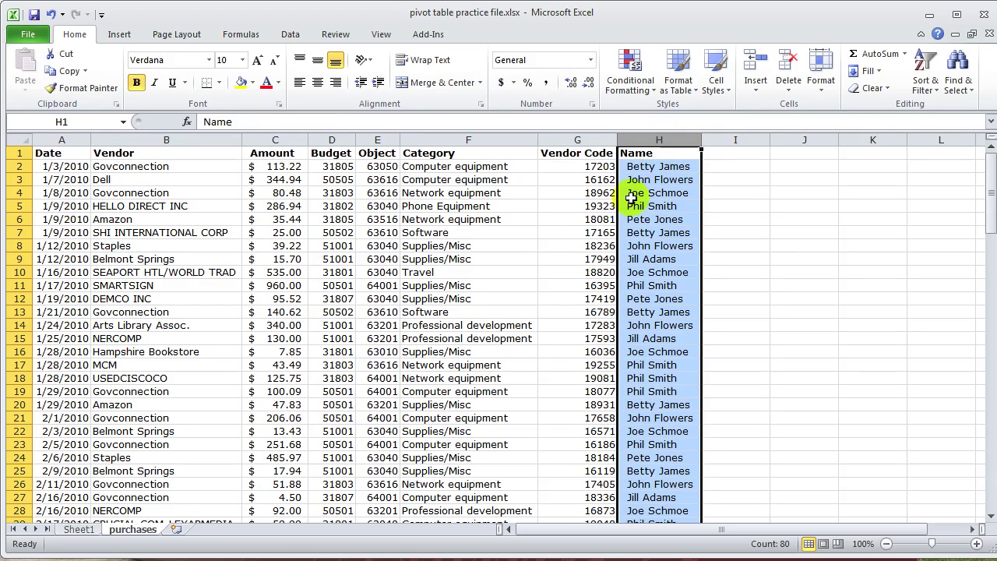
pyautogui.click(653, 206)
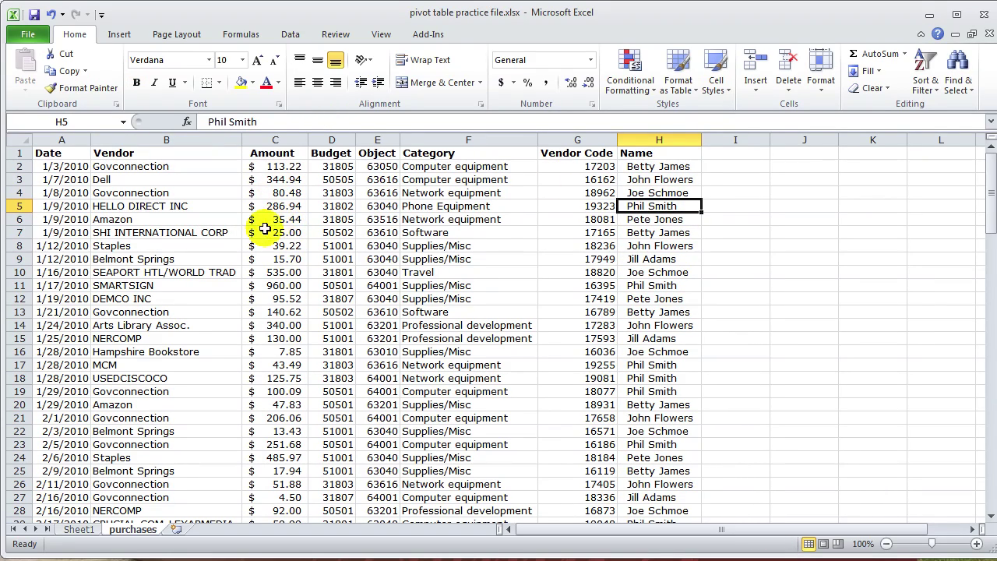
pyautogui.click(78, 529)
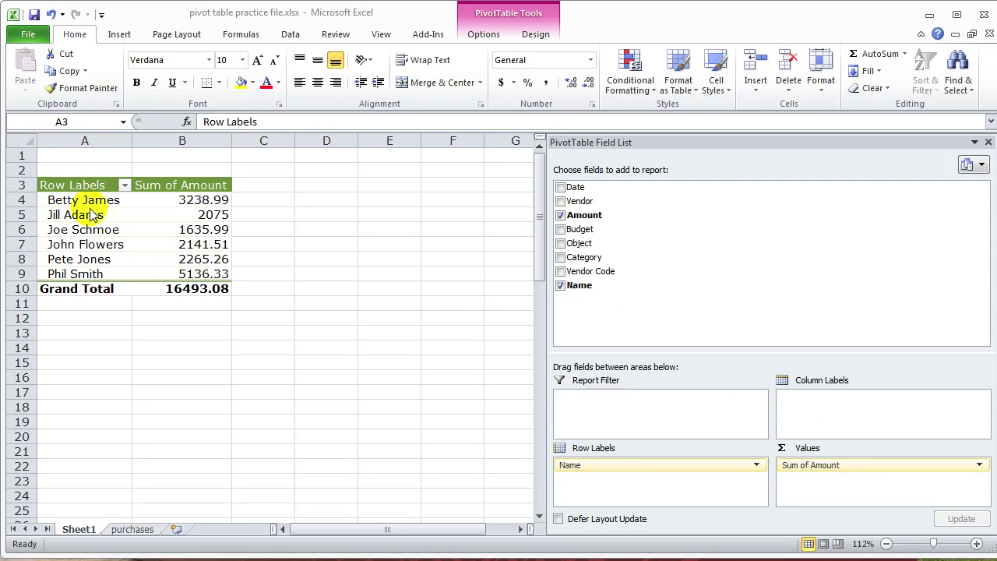
# Add the Category field to the row labels beneath Name so each person's amounts are broken down by category.
pyautogui.click(586, 258)
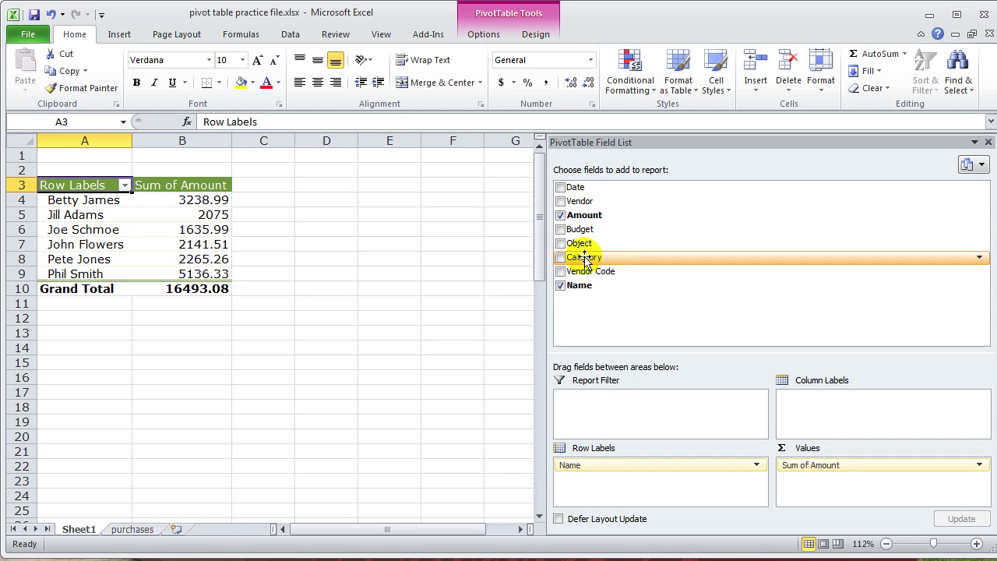
pyautogui.moveTo(585, 261); pyautogui.dragTo(629, 482)
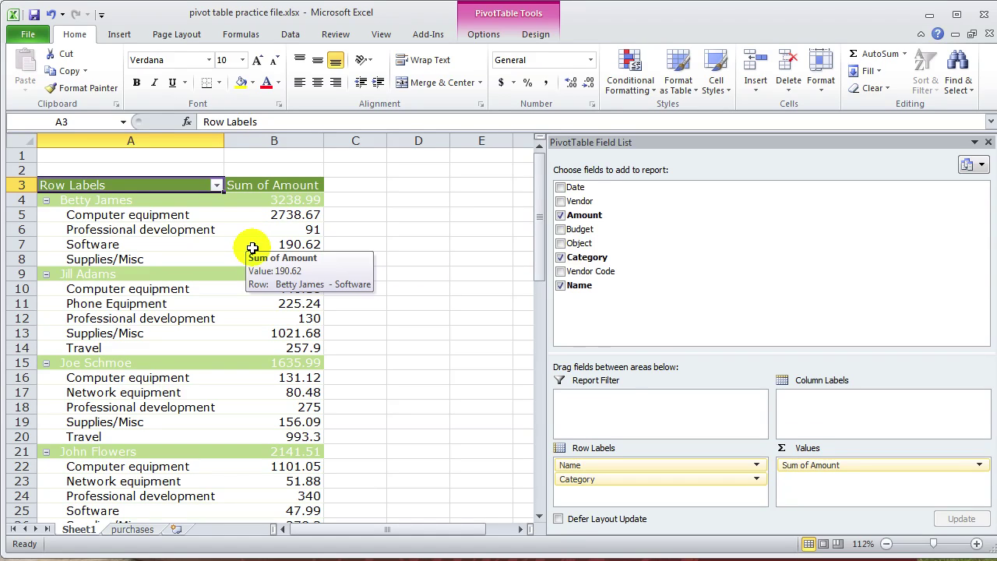
pyautogui.moveTo(250, 258)
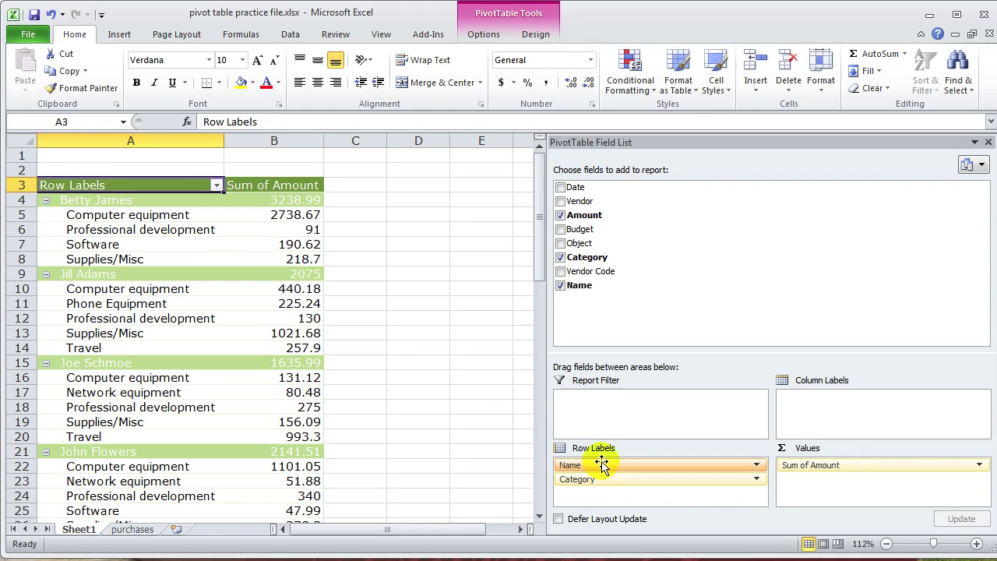
# Reorder the row labels by moving Name below Category, grouping the amounts by category first.
pyautogui.moveTo(603, 463); pyautogui.dragTo(608, 493)
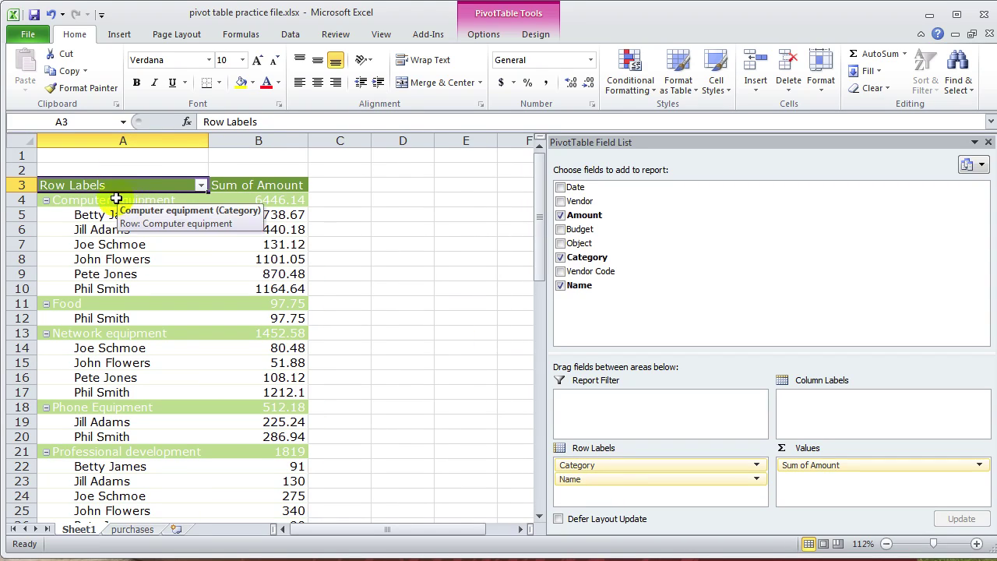
pyautogui.moveTo(258, 201)
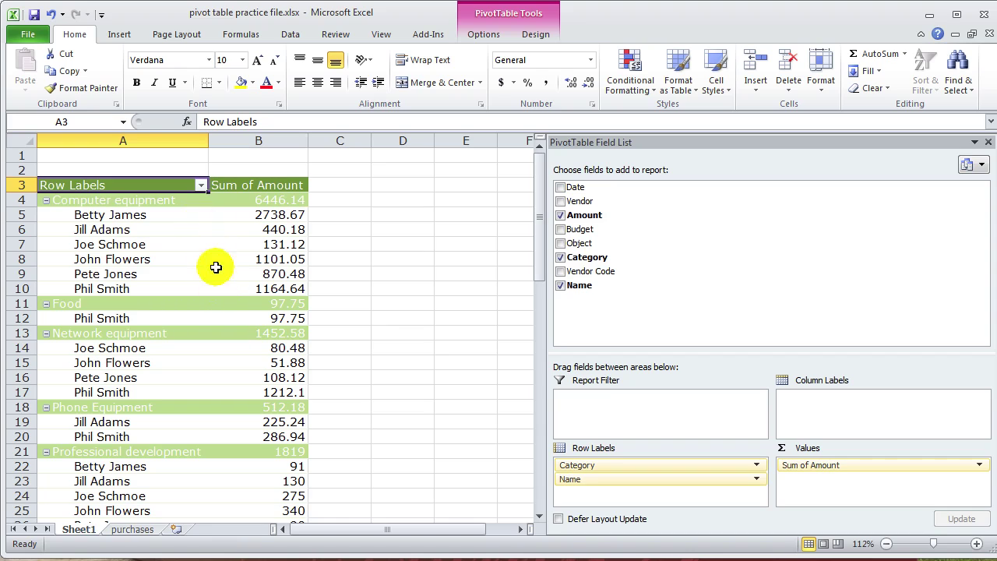
pyautogui.moveTo(218, 290)
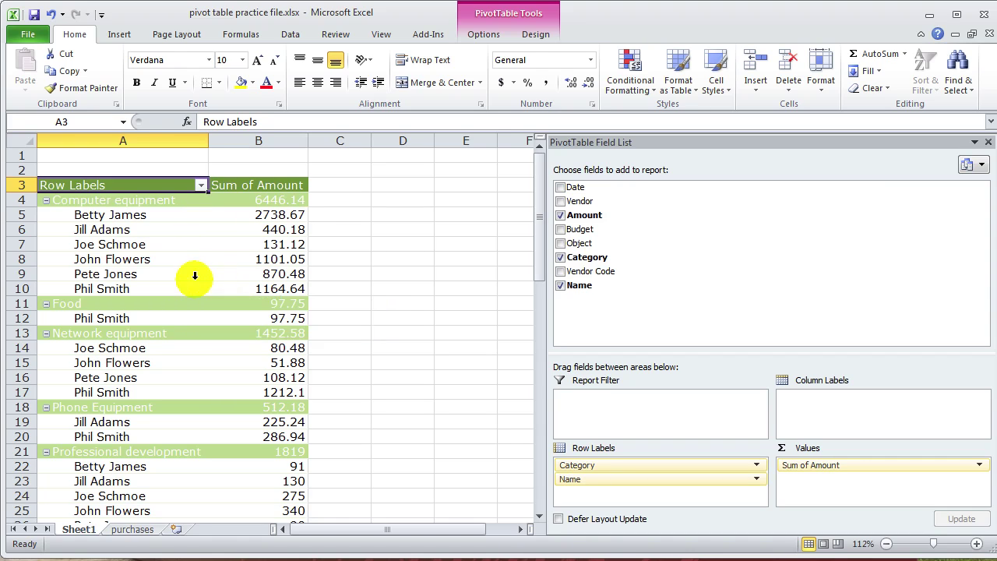
# Collapse the Computer equipment, Food, Network equipment and Phone Equipment groups in the pivot table.
pyautogui.click(46, 201)
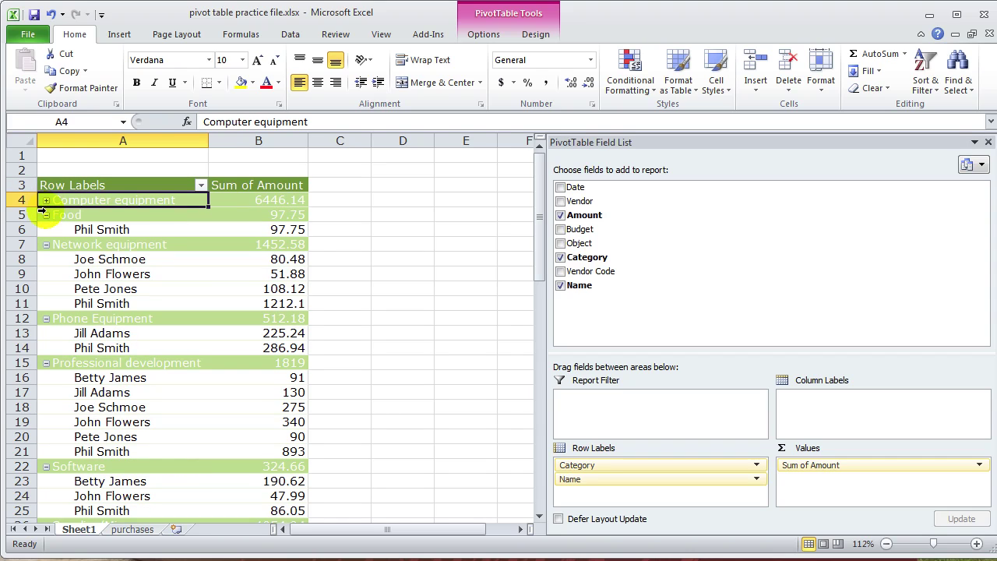
pyautogui.click(46, 216)
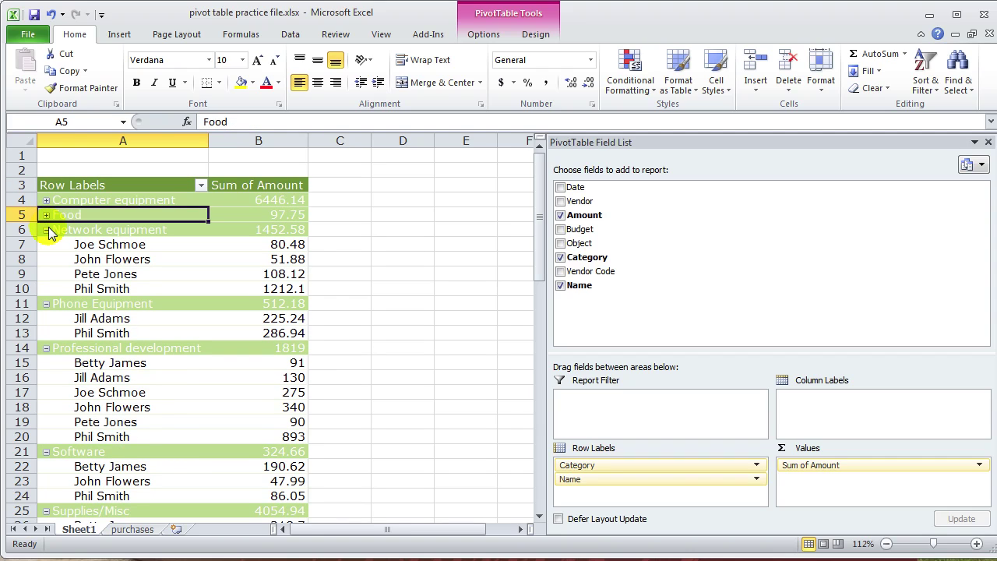
pyautogui.click(46, 231)
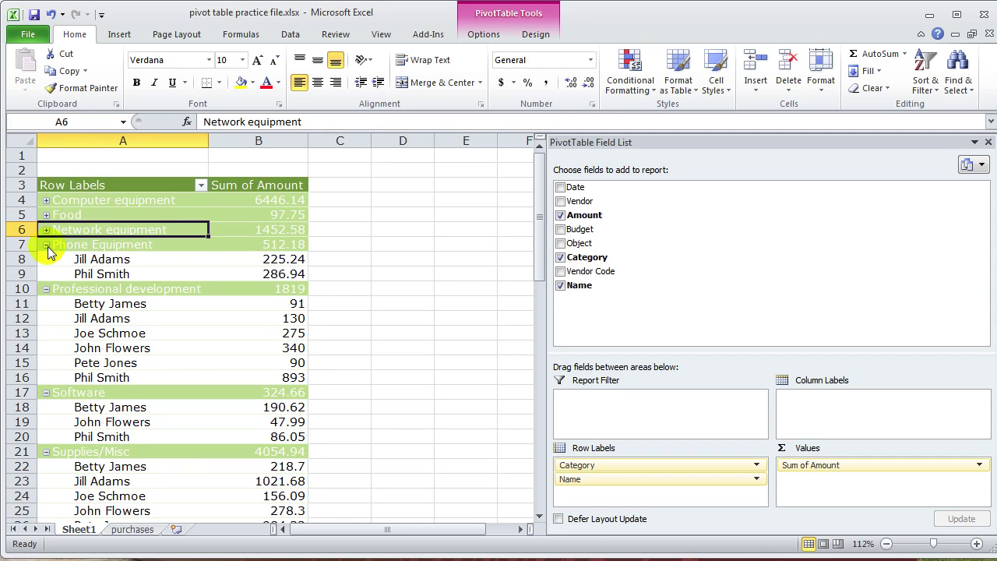
pyautogui.click(46, 245)
# Expand the Phone Equipment, Network equipment, Food and Computer equipment groups again.
pyautogui.click(46, 245)
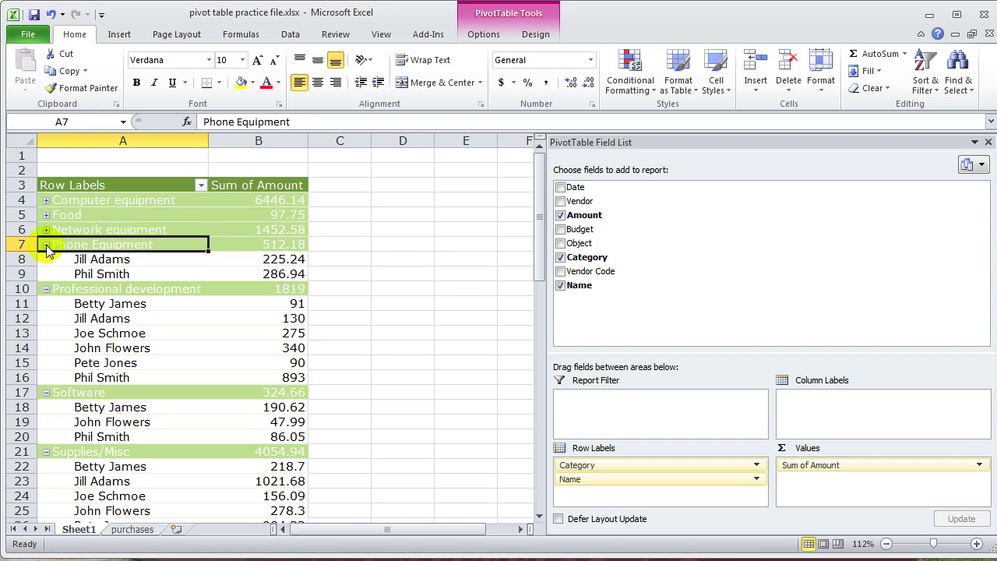
pyautogui.click(46, 231)
pyautogui.click(46, 215)
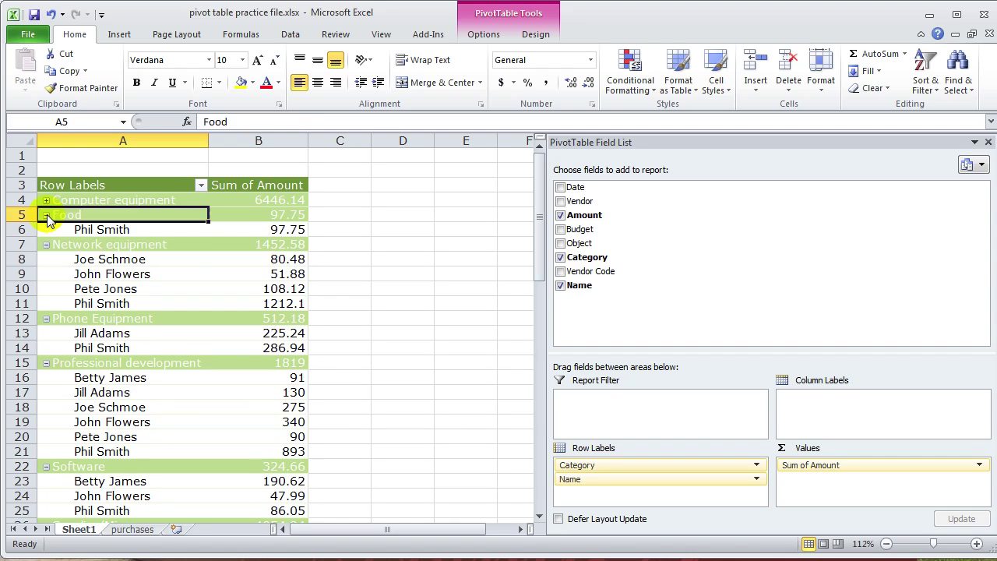
pyautogui.click(46, 200)
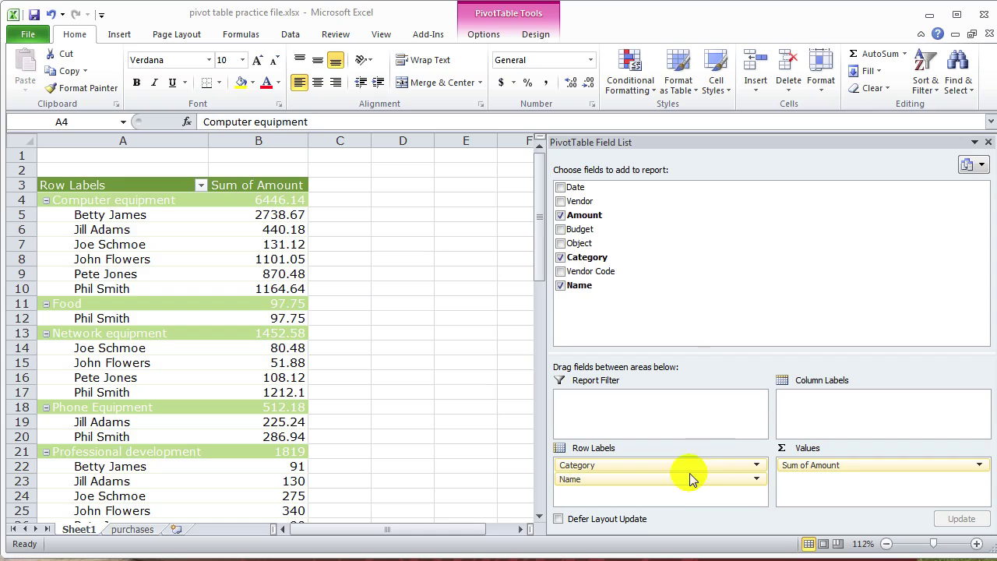
# Move Category back below Name in the row labels.
pyautogui.moveTo(645, 467); pyautogui.dragTo(647, 494)
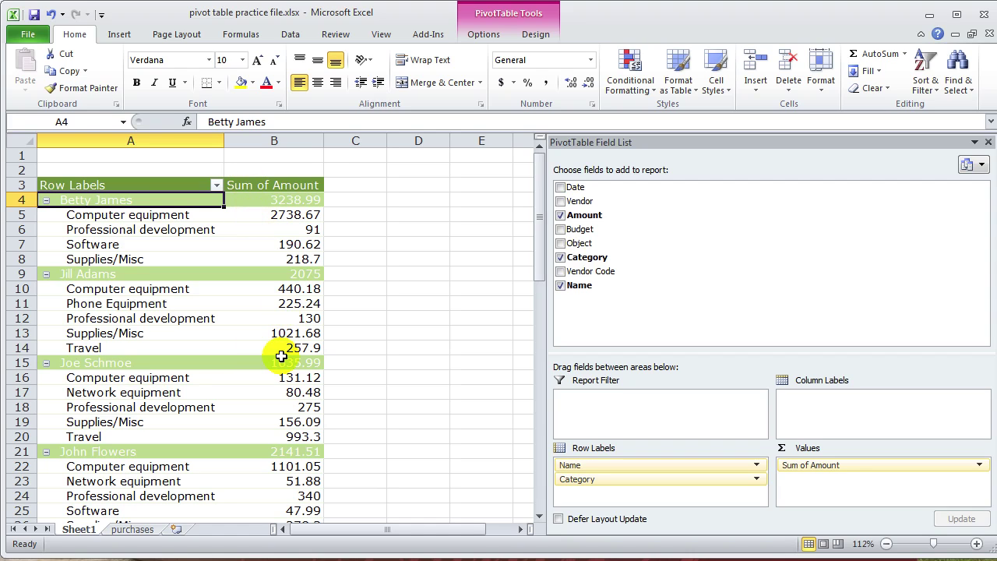
# Shrink the window so the Sum of Amount options fit, and open its Value Field Settings, keeping Sum as the calculation.
pyautogui.click(980, 465)
pyautogui.press('Escape')
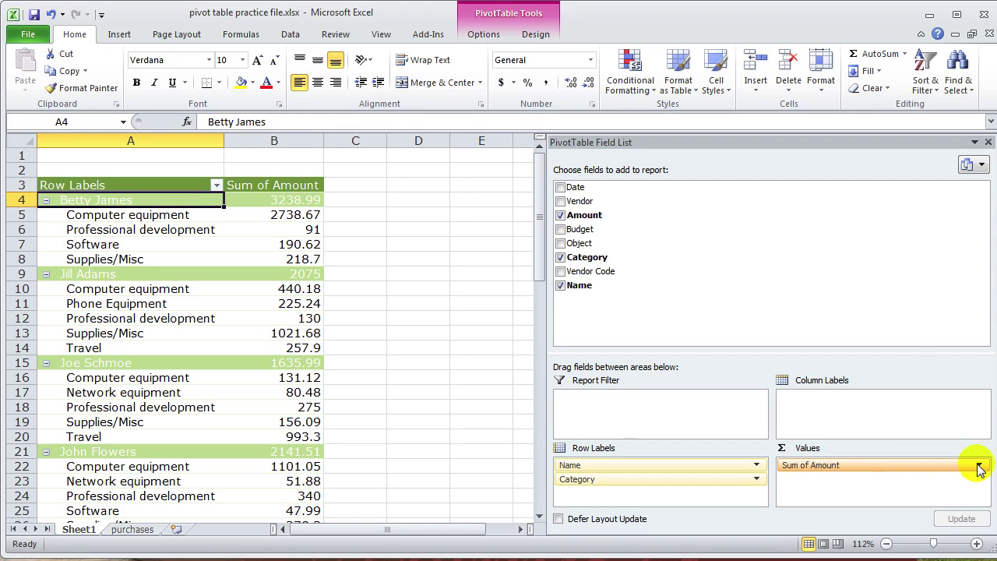
pyautogui.moveTo(991, 550); pyautogui.dragTo(983, 382)
pyautogui.click(965, 332)
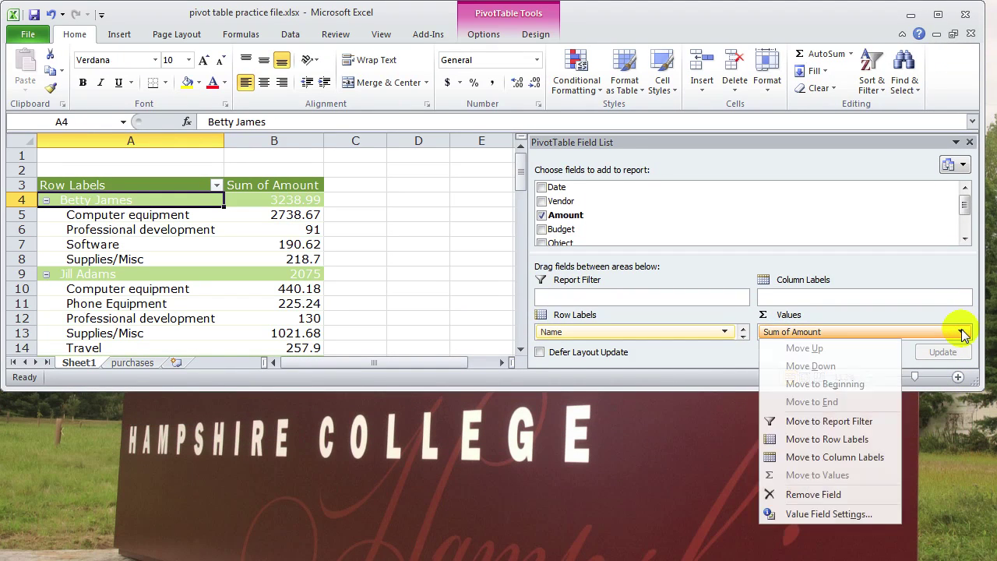
pyautogui.click(840, 514)
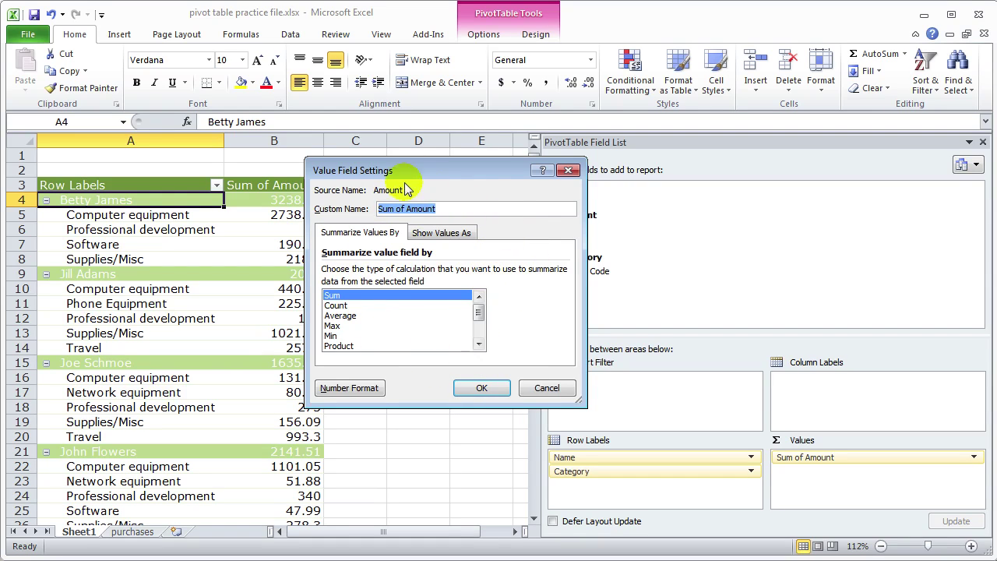
pyautogui.click(444, 296)
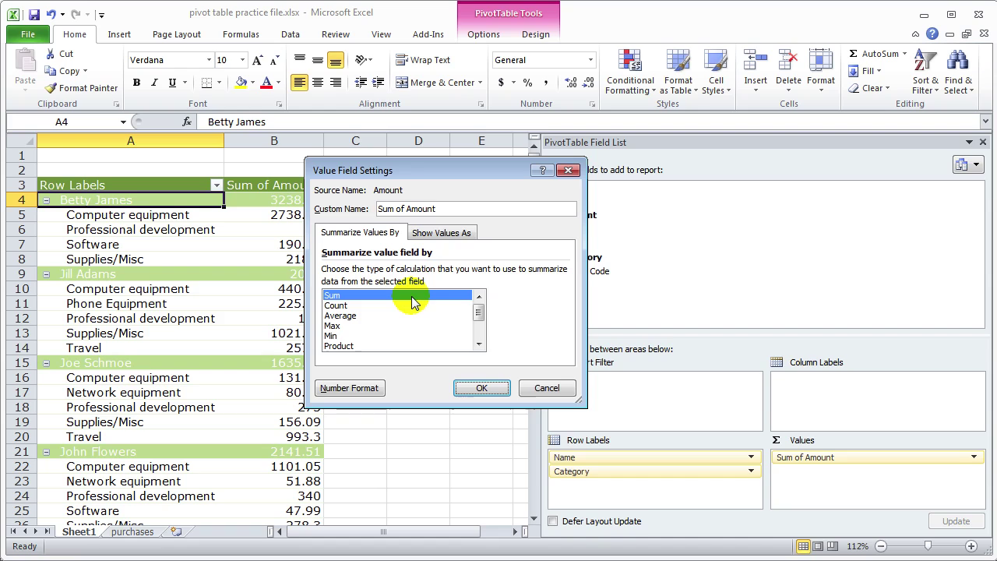
# Show the Sum of Amount values as % of Grand Total and review the pivot table.
pyautogui.click(452, 235)
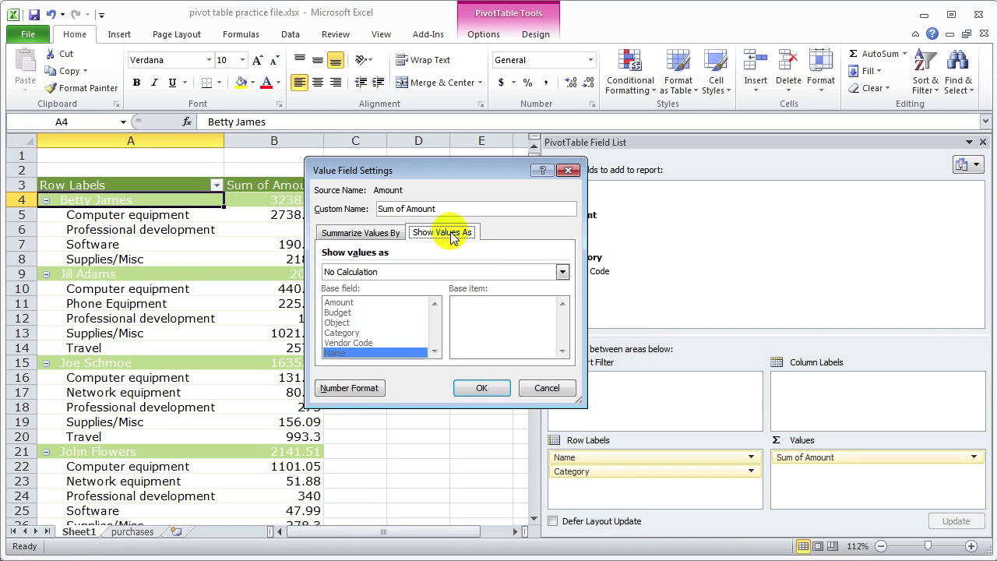
pyautogui.click(563, 272)
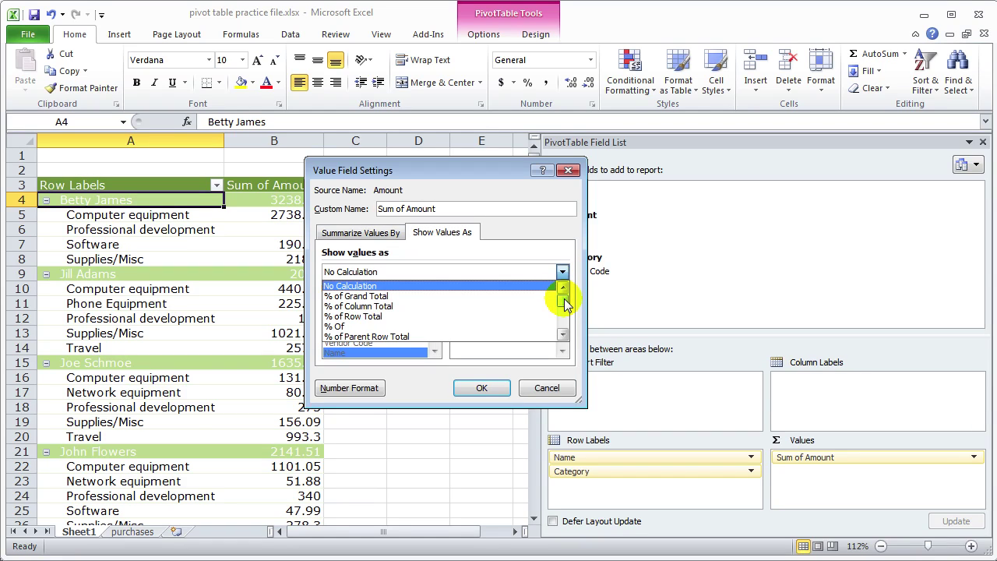
pyautogui.click(466, 296)
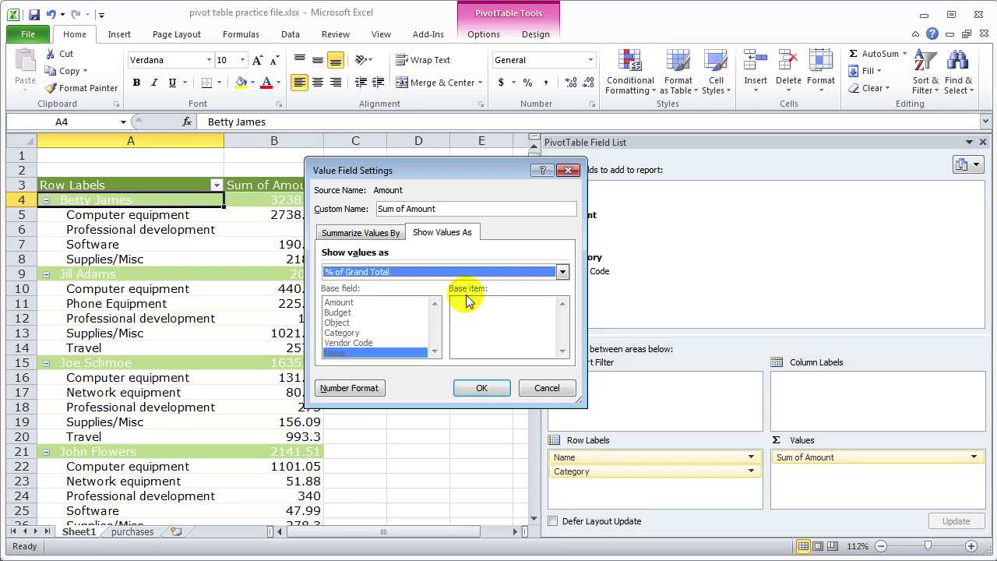
pyautogui.click(482, 388)
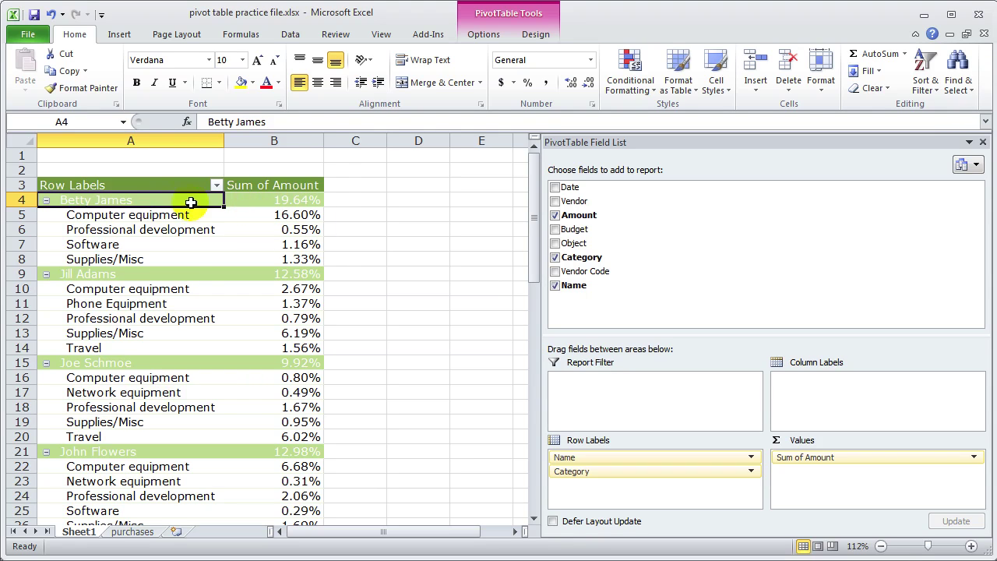
pyautogui.scroll(-5, 437, 426)
pyautogui.scroll(5, 437, 426)
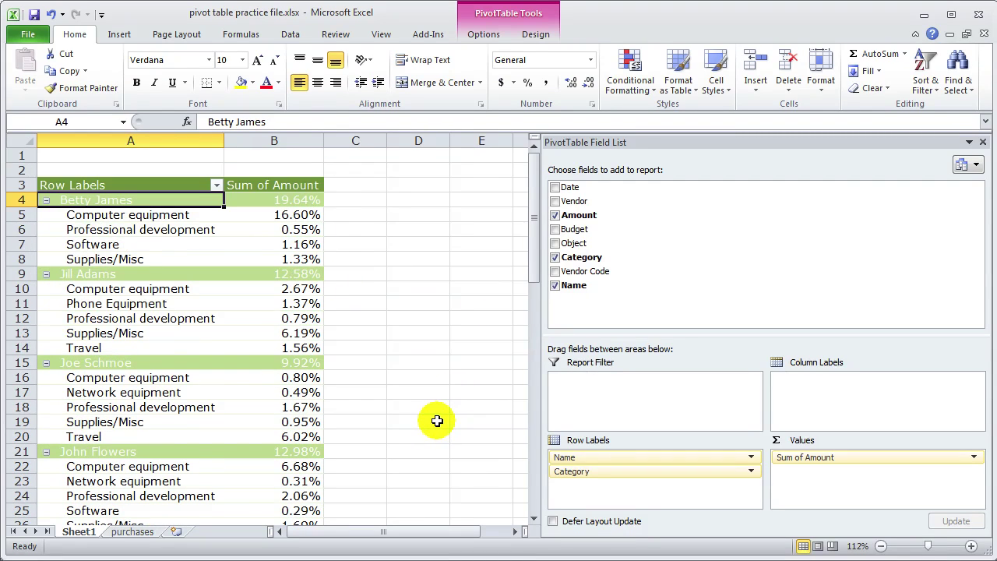